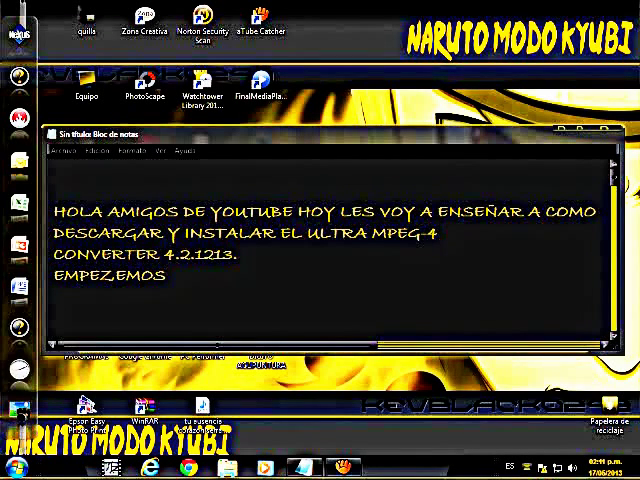
Highlight the intro notes: greeting, version line, EMPEZEMOS and the browser sentence
left_click_drag(54, 211, 437, 233)
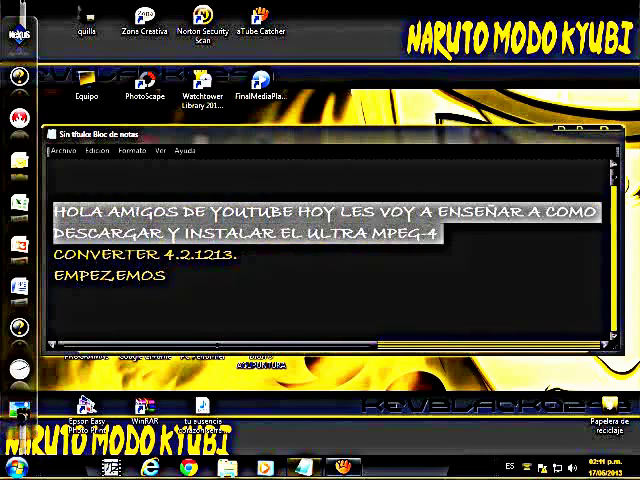
mouse_move(437, 233)
left_mouse_down()
mouse_move(235, 254)
mouse_move(80, 211)
mouse_move(235, 254)
left_mouse_up()
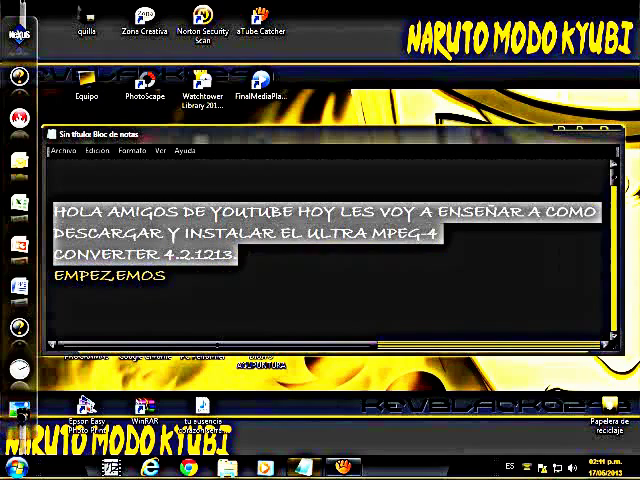
left_click(110, 275)
double_click(110, 275)
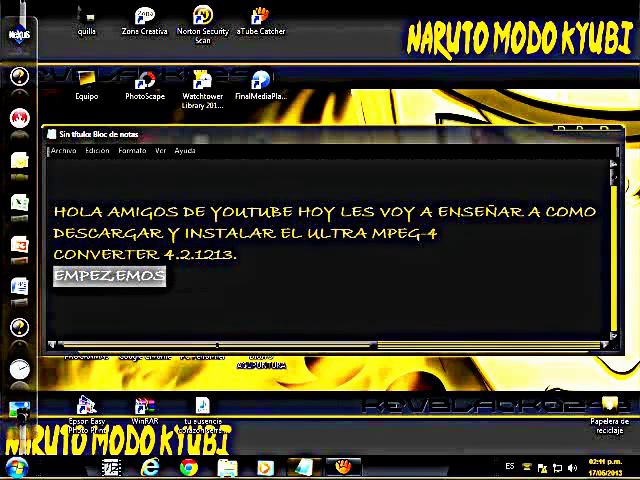
key("End")
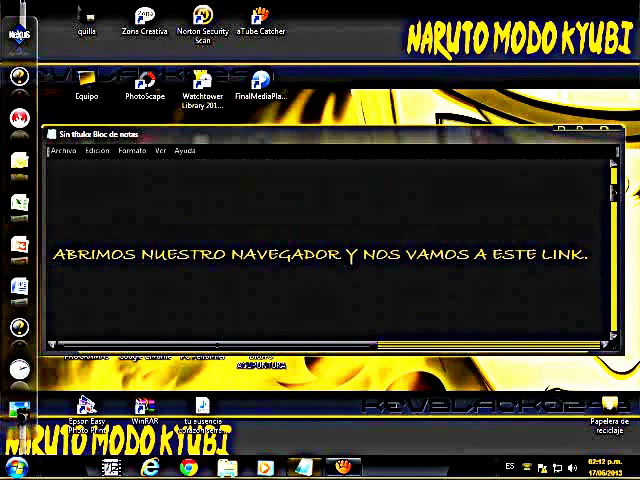
key("Return")
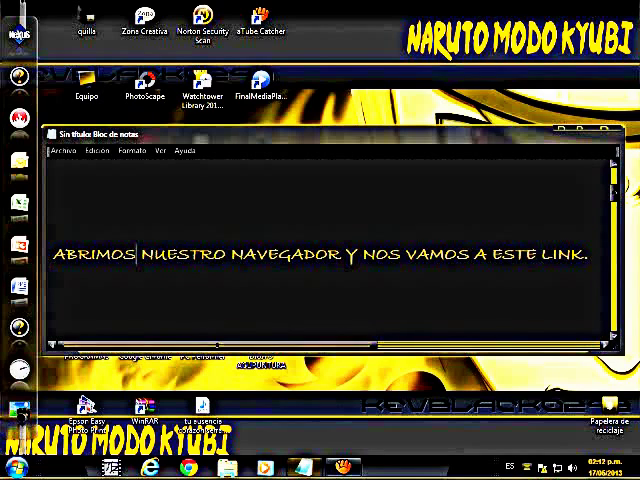
left_click_drag(588, 254, 60, 254)
left_click(55, 280)
left_click_drag(588, 254, 52, 254)
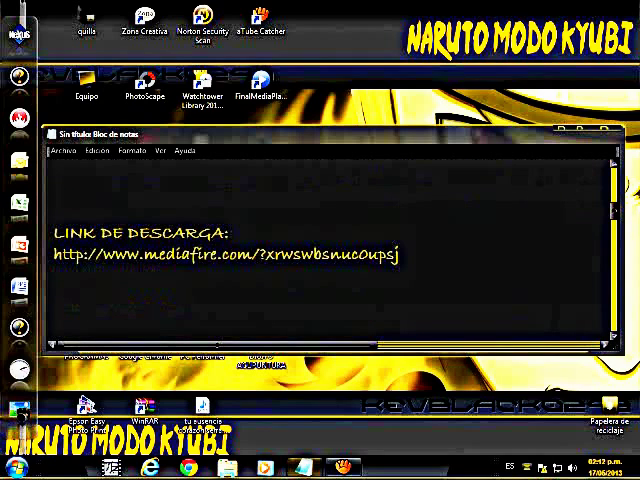
Select the MediaFire download link and copy it with Copiar
left_click_drag(398, 254, 54, 254)
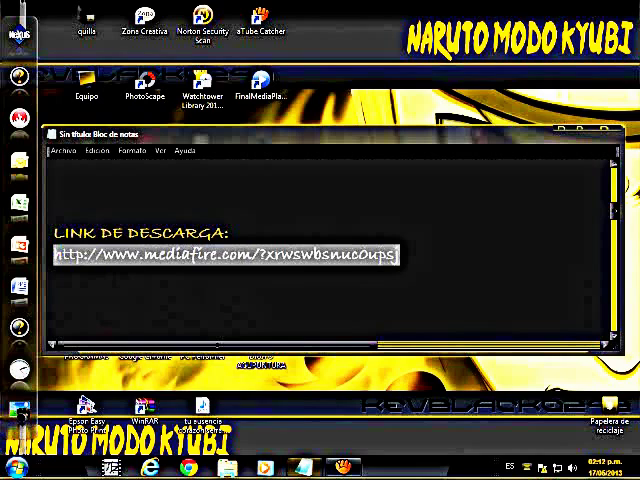
right_click(140, 262)
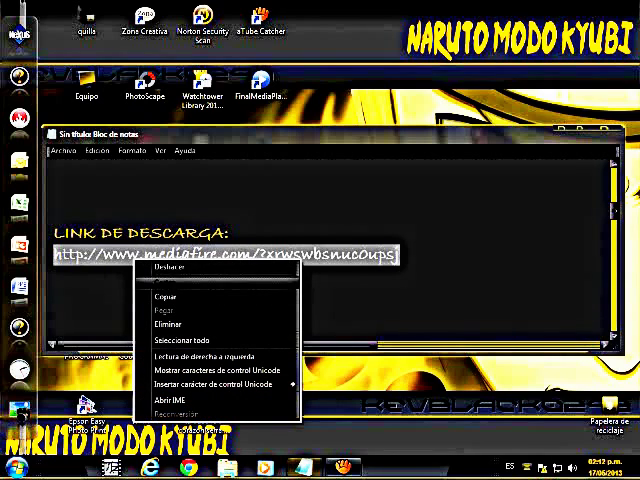
left_click(166, 296)
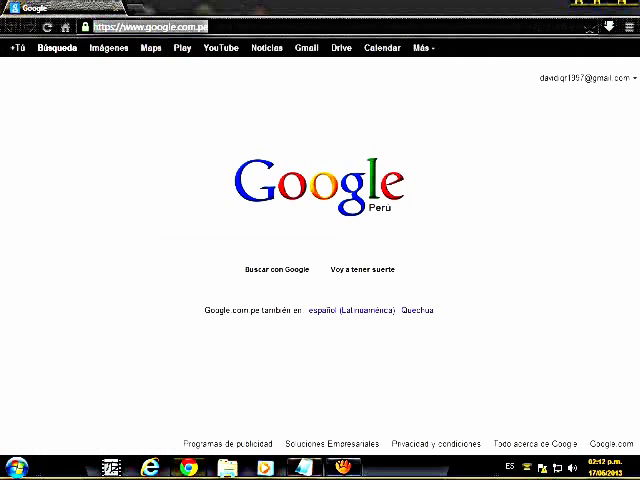
Paste the MediaFire link in Chrome and download the Ultra MPEG-4 Converter archive
right_click(140, 27)
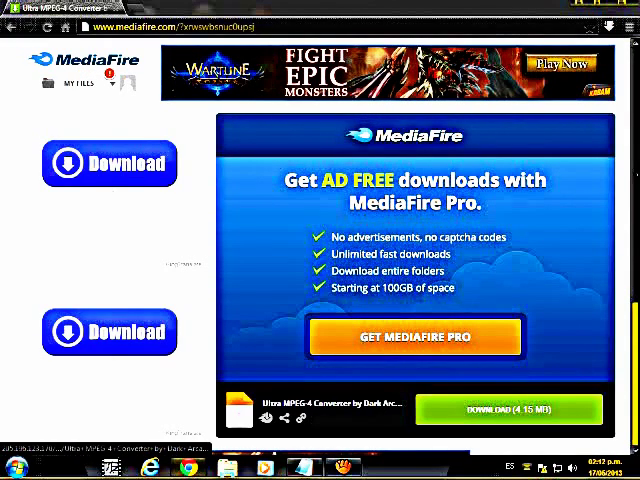
left_click(509, 409)
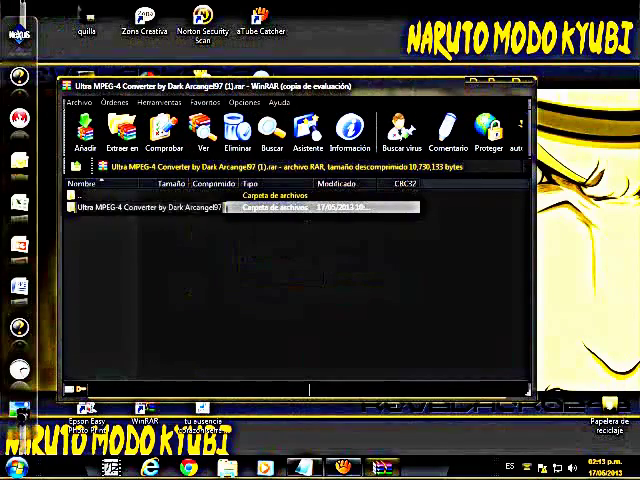
Extract the archive to Escritorio, close WinRAR, and nudge the new desktop folder left
left_click(120, 130)
left_click(326, 171)
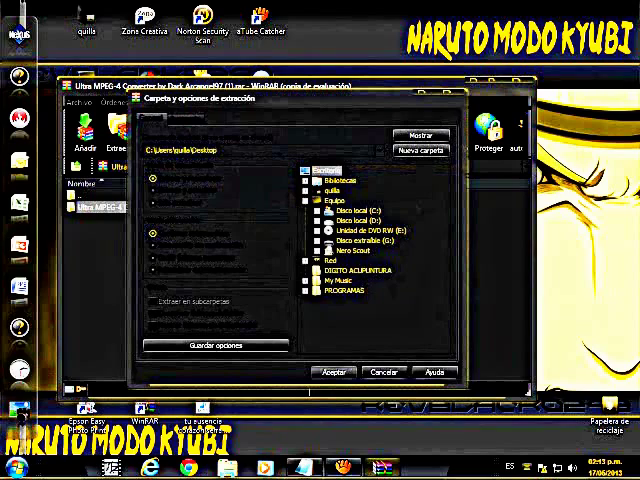
key("Return")
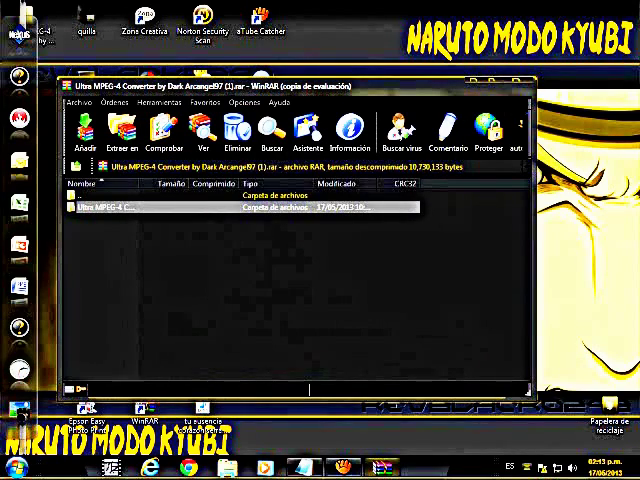
key("alt+F4")
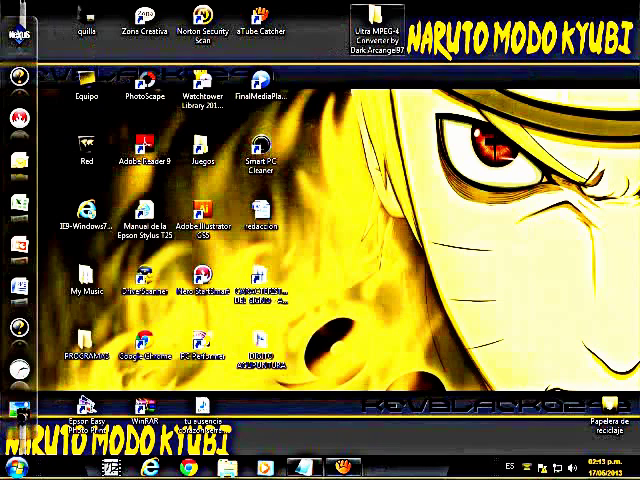
left_click_drag(377, 25, 320, 25)
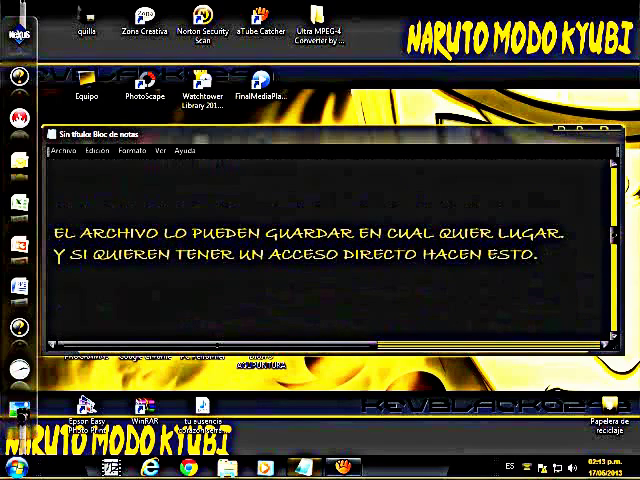
Highlight the note lines covering the Enviar a > Escritorio shortcut instructions
left_click_drag(54, 232, 565, 232)
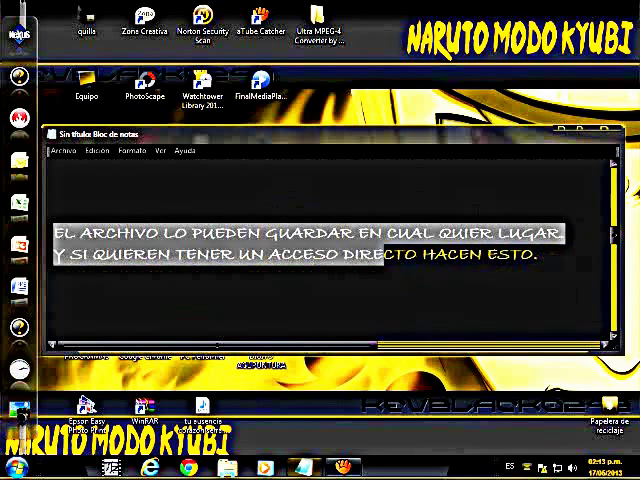
left_click(545, 254)
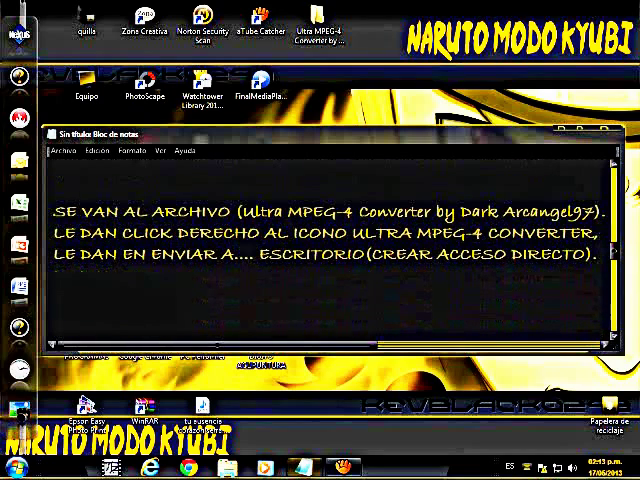
mouse_move(55, 212)
left_mouse_down()
mouse_move(600, 212)
mouse_move(260, 233)
mouse_move(598, 233)
mouse_move(598, 254)
left_mouse_up()
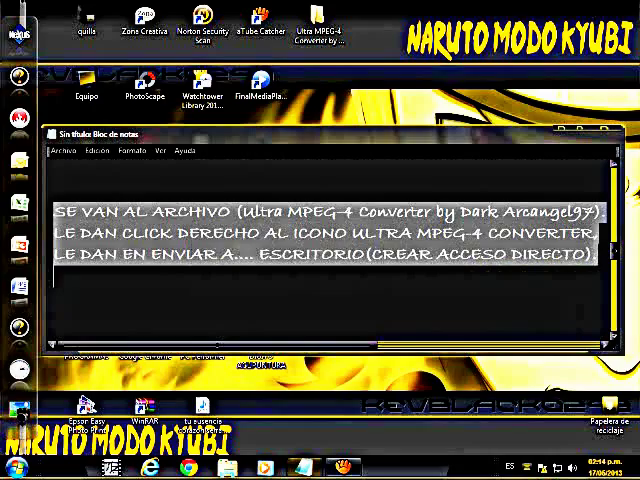
left_click(598, 254)
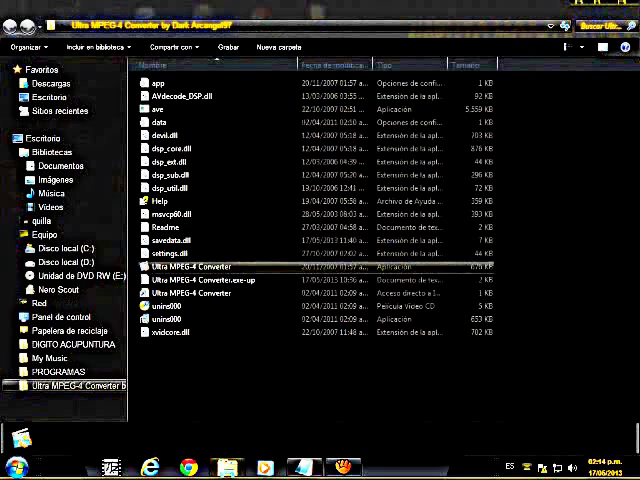
Restore the folder window and send Ultra MPEG-4 Converter to Escritorio (crear acceso directo)
right_click(190, 266)
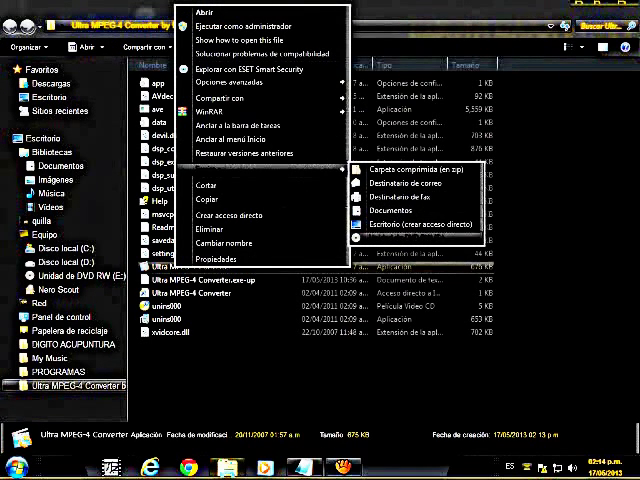
left_click(415, 224)
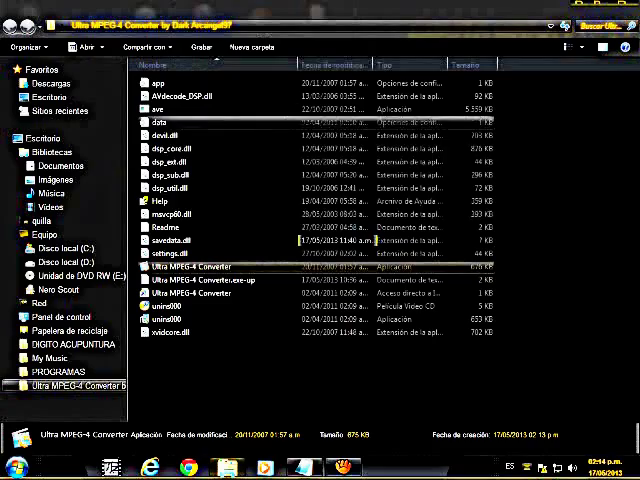
double_click(300, 25)
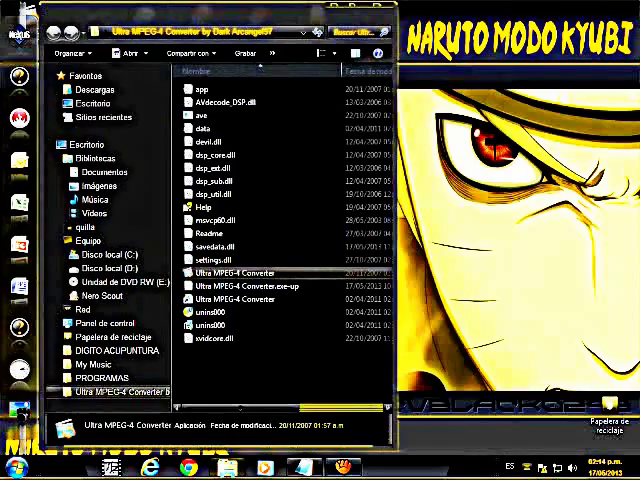
left_click_drag(240, 30, 482, 30)
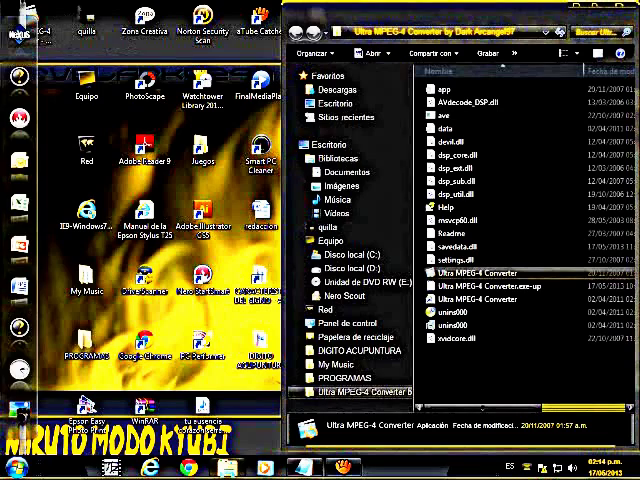
left_click(203, 280)
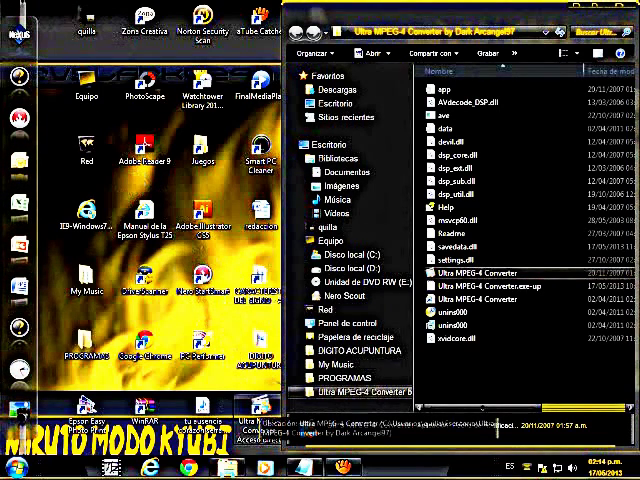
right_click(470, 272)
left_click(309, 355)
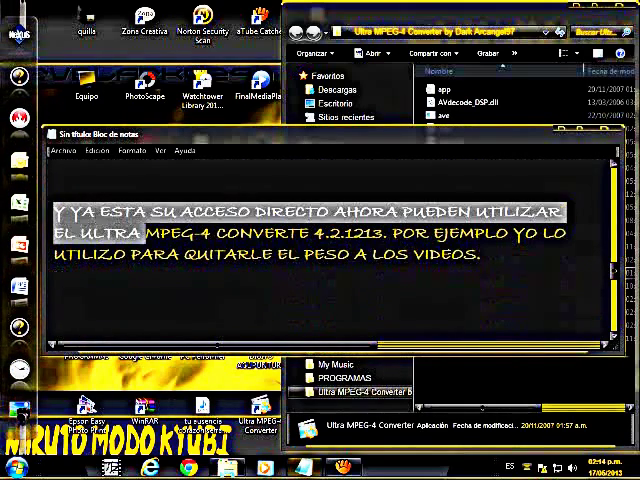
Highlight the sentences about the ready shortcut and shrinking videos with the converter
mouse_move(215, 211)
left_mouse_down()
mouse_move(310, 233)
mouse_move(385, 233)
left_mouse_up()
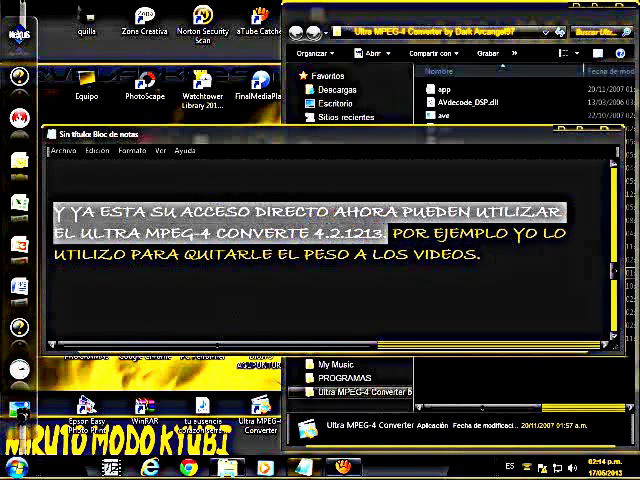
left_click_drag(392, 233, 482, 254)
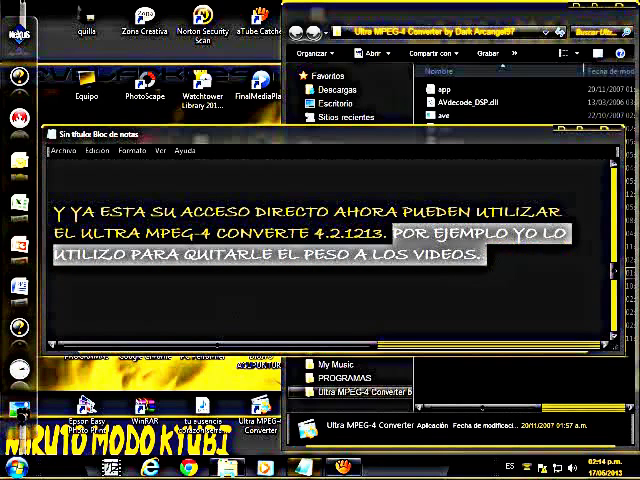